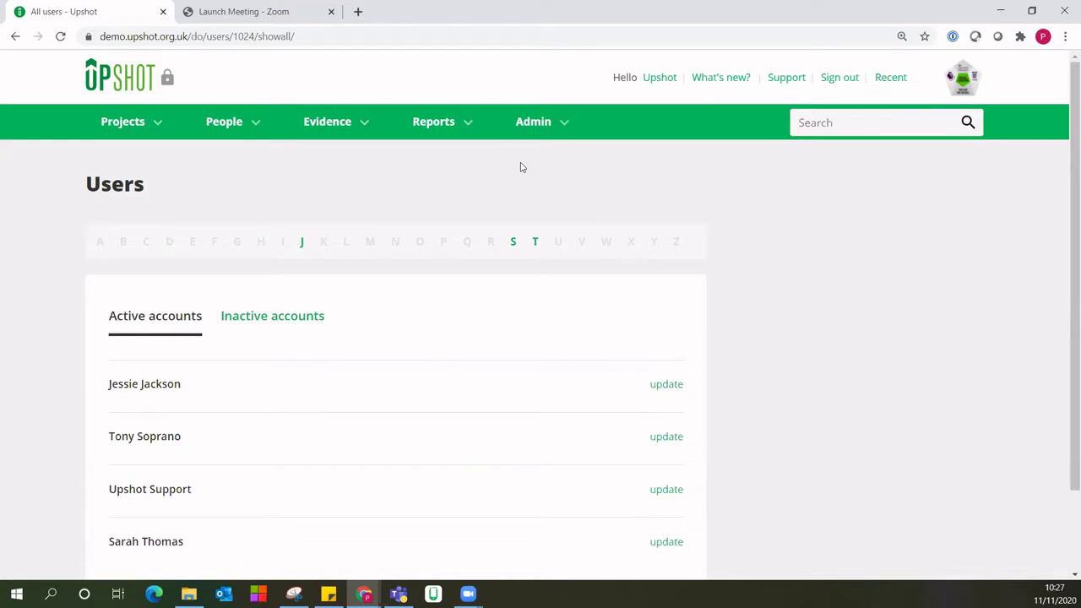
- Open the form for adding a new user
click(526, 131)
click(543, 179)
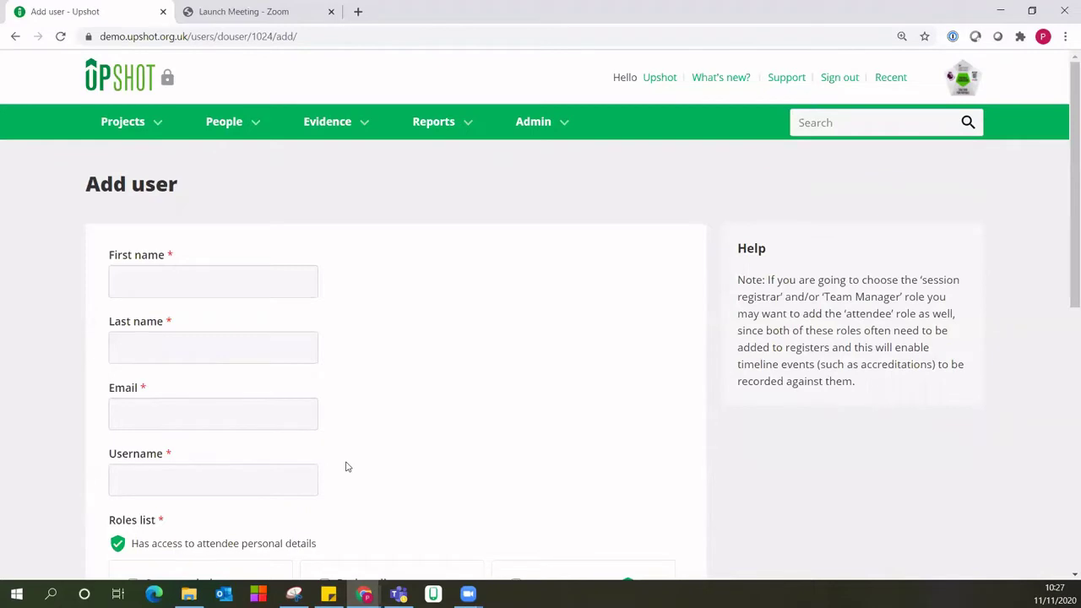
- Examine the new-user form's required personal fields and the descriptions of the roles that can be assigned
scroll(406, 411, down, 1)
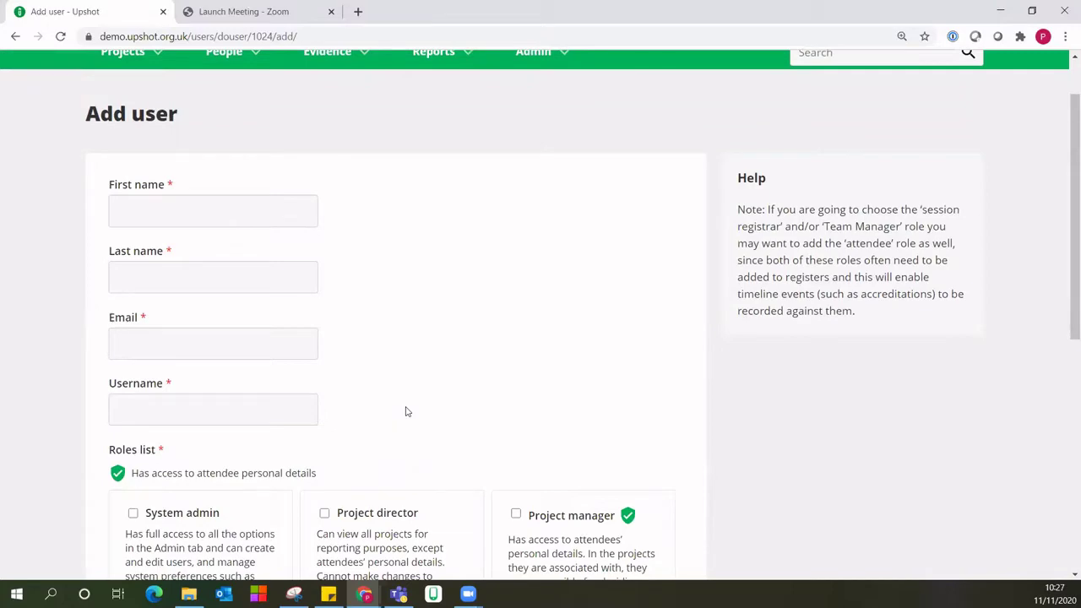
scroll(405, 411, down, 3)
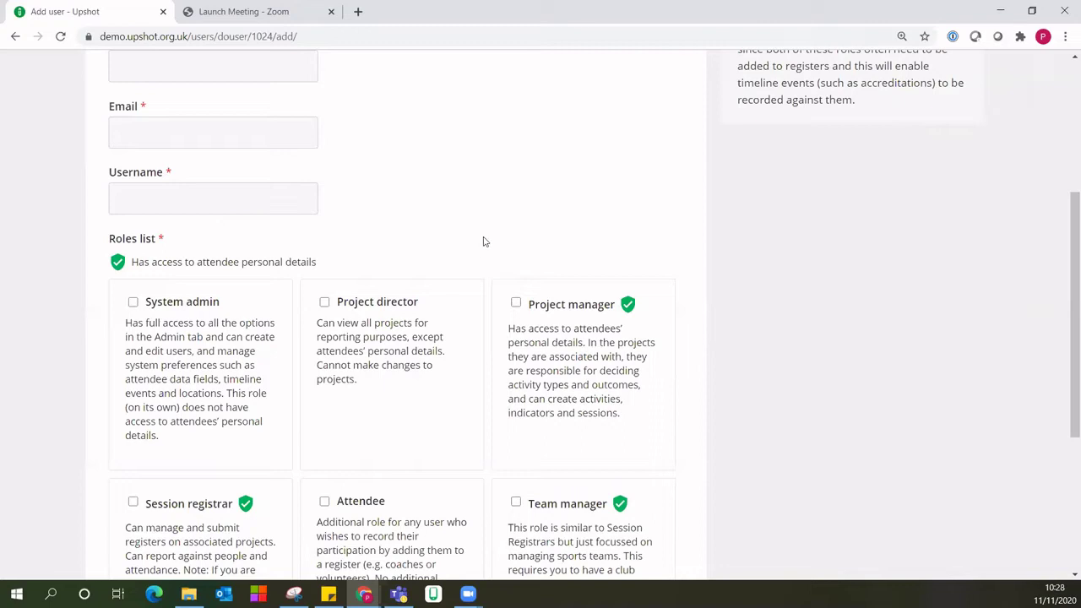
scroll(460, 250, up, 2)
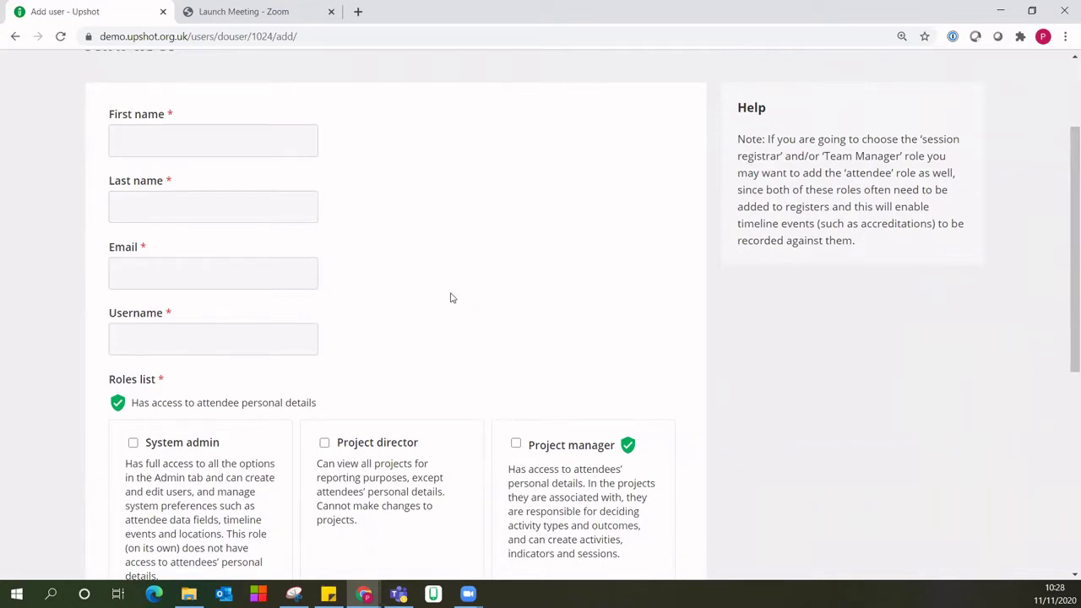
scroll(453, 306, up, 2)
mouse_move(526, 135)
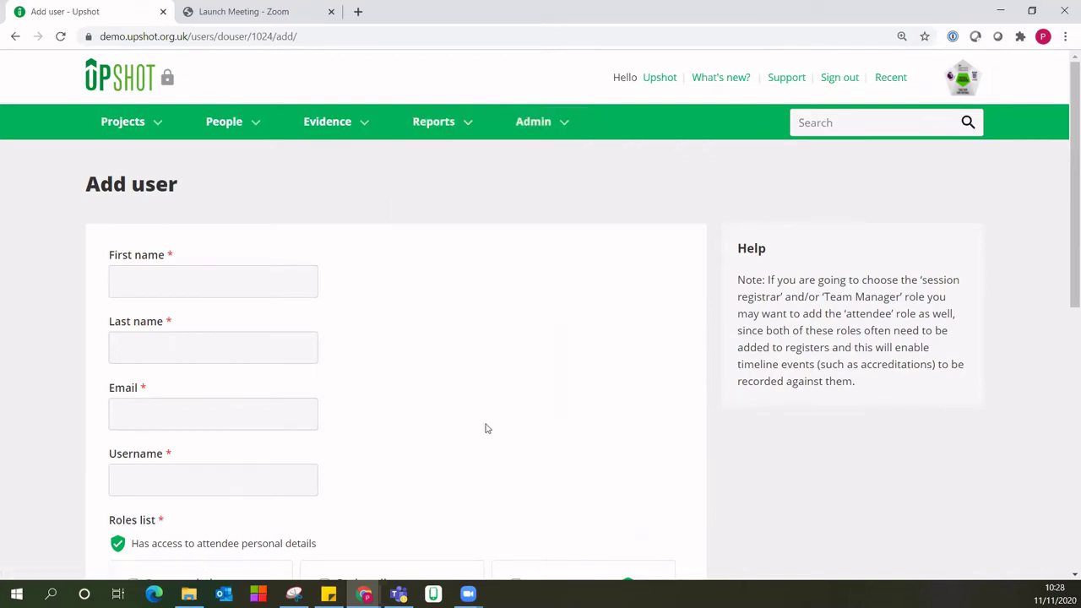
scroll(481, 424, down, 2)
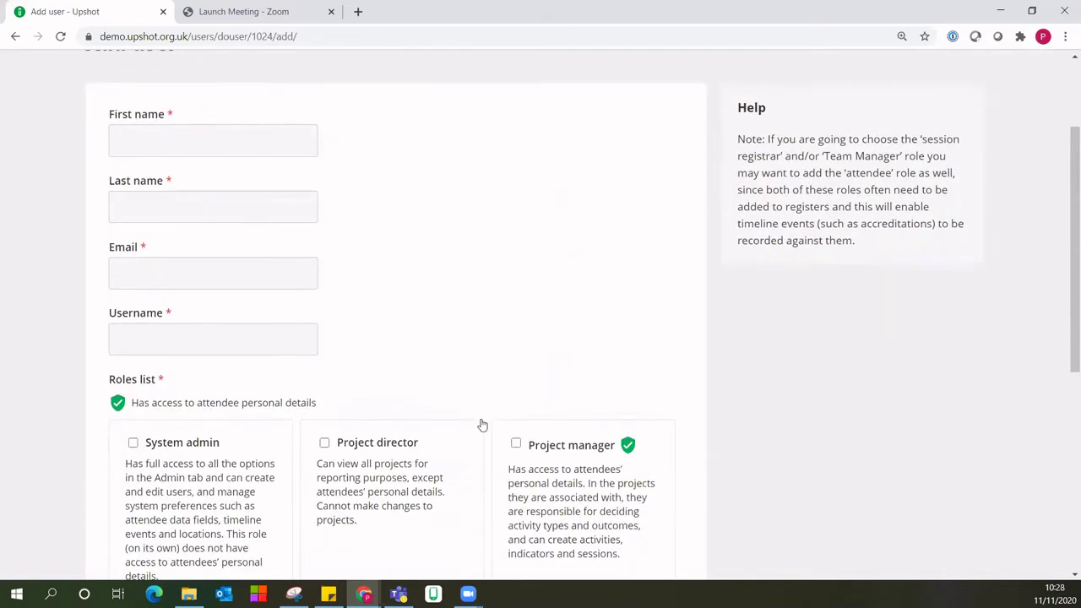
scroll(380, 345, down, 1)
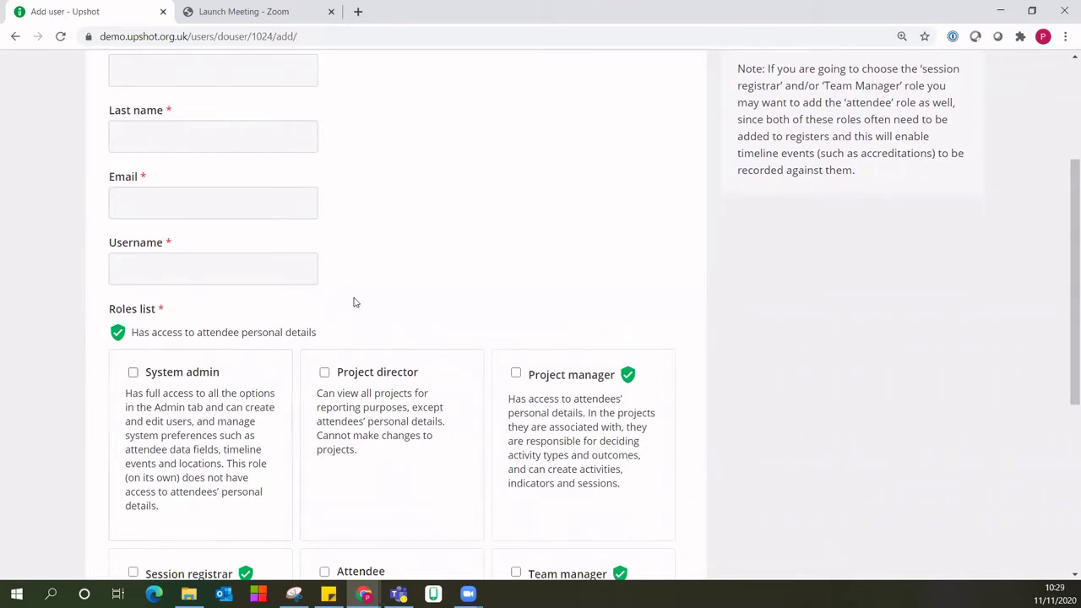
scroll(354, 302, down, 1)
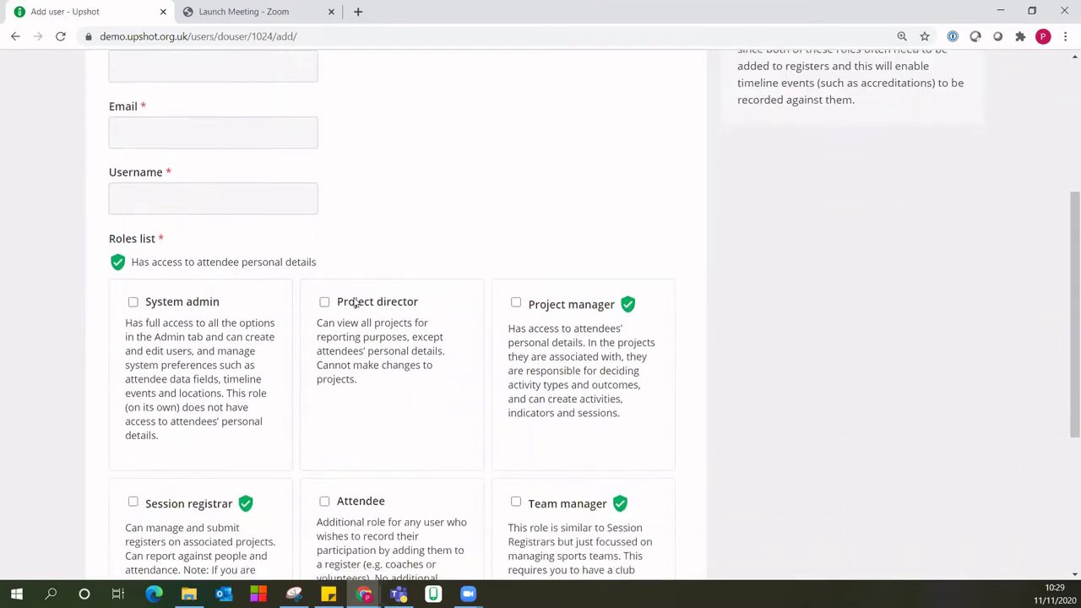
scroll(390, 361, down, 1)
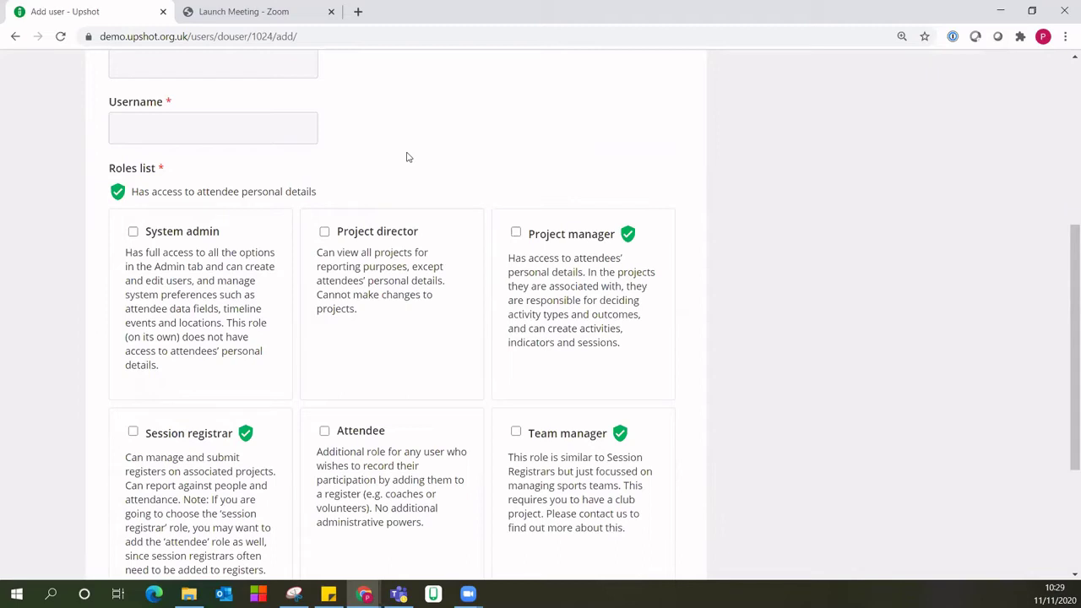
click(364, 226)
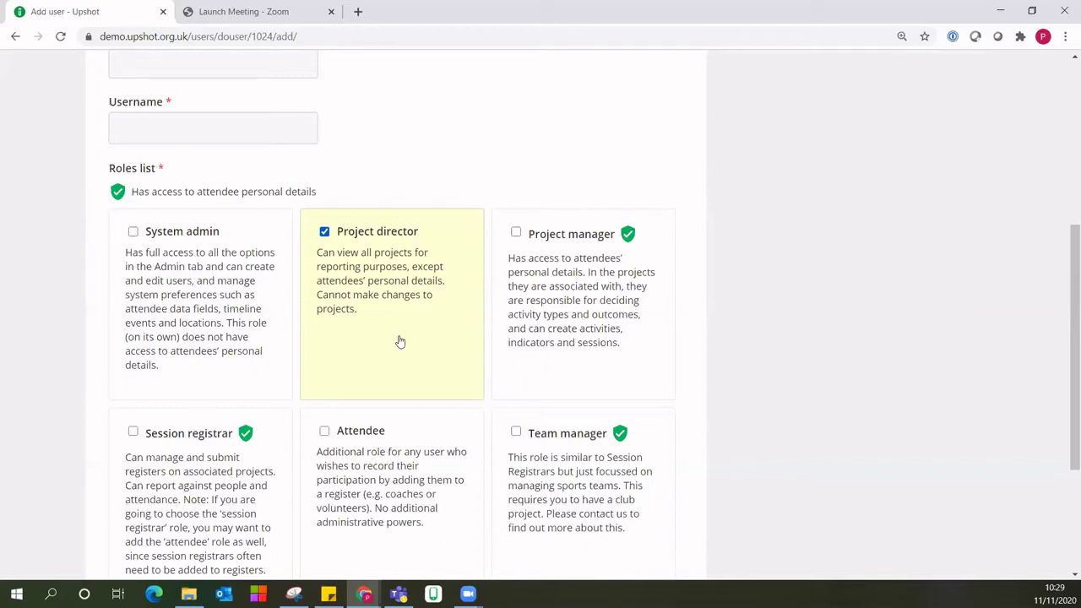
click(382, 236)
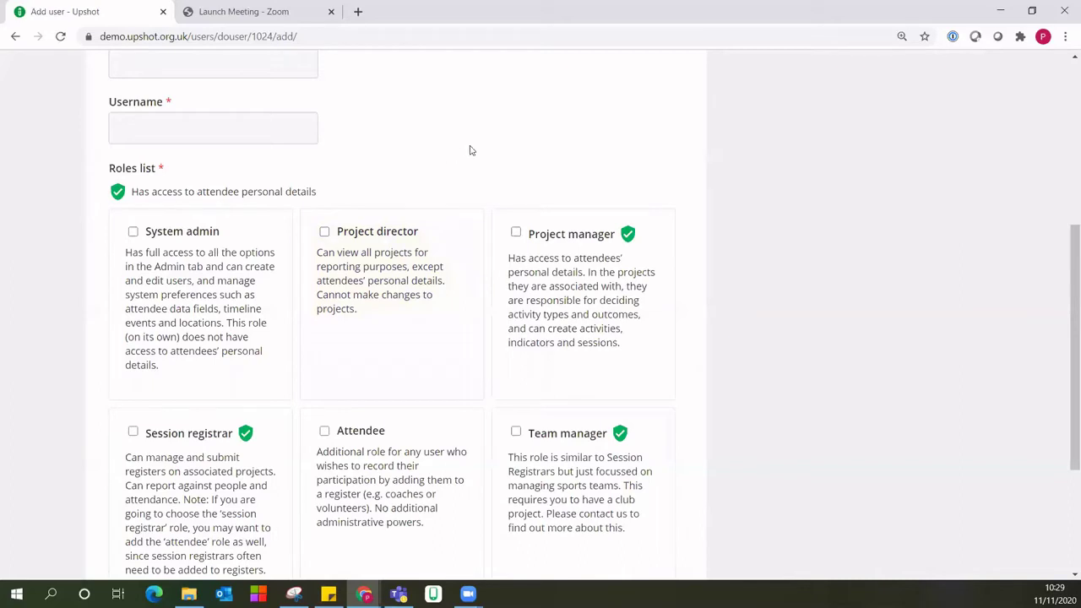
click(553, 240)
click(174, 449)
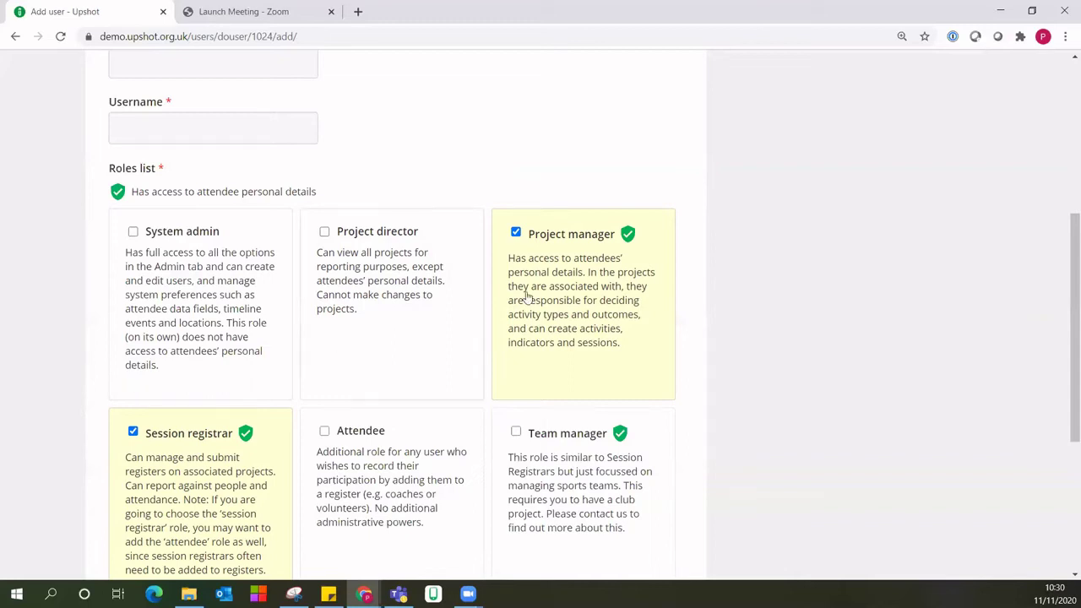
click(516, 232)
scroll(82, 478, down, 1)
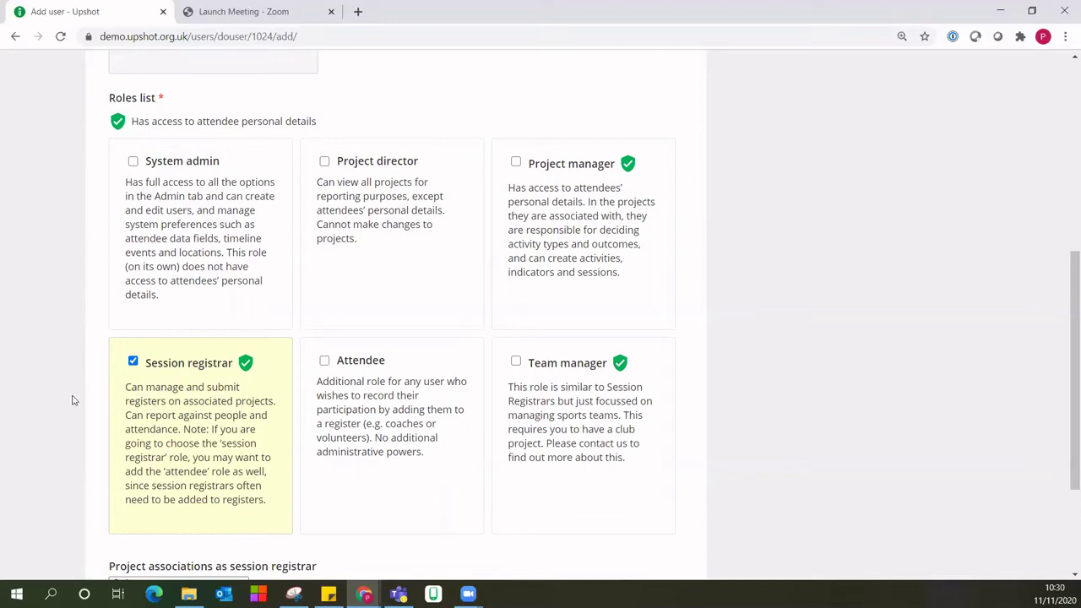
click(557, 218)
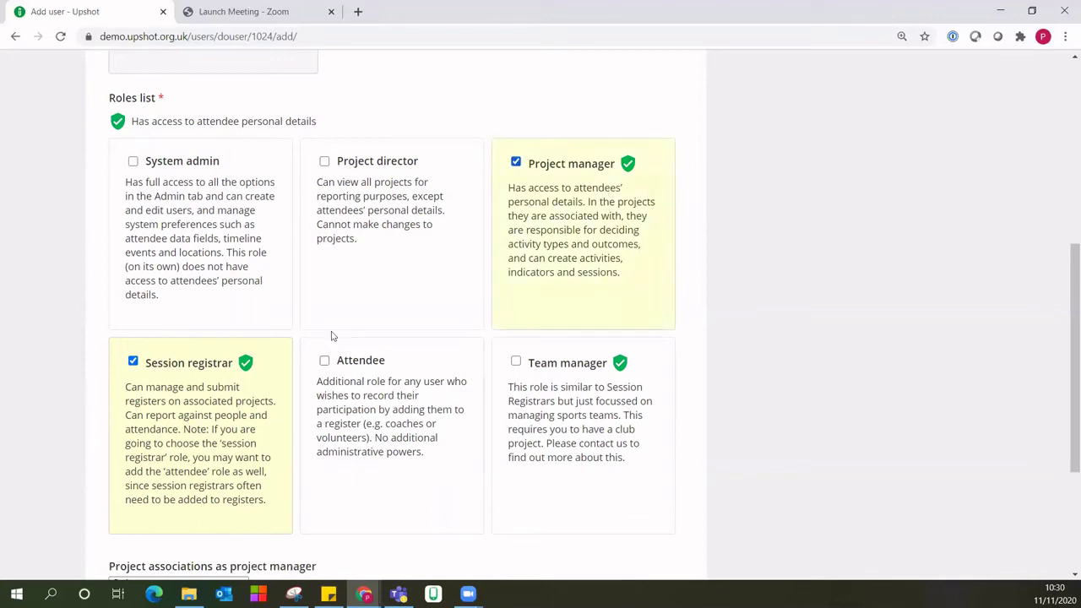
click(180, 426)
click(571, 292)
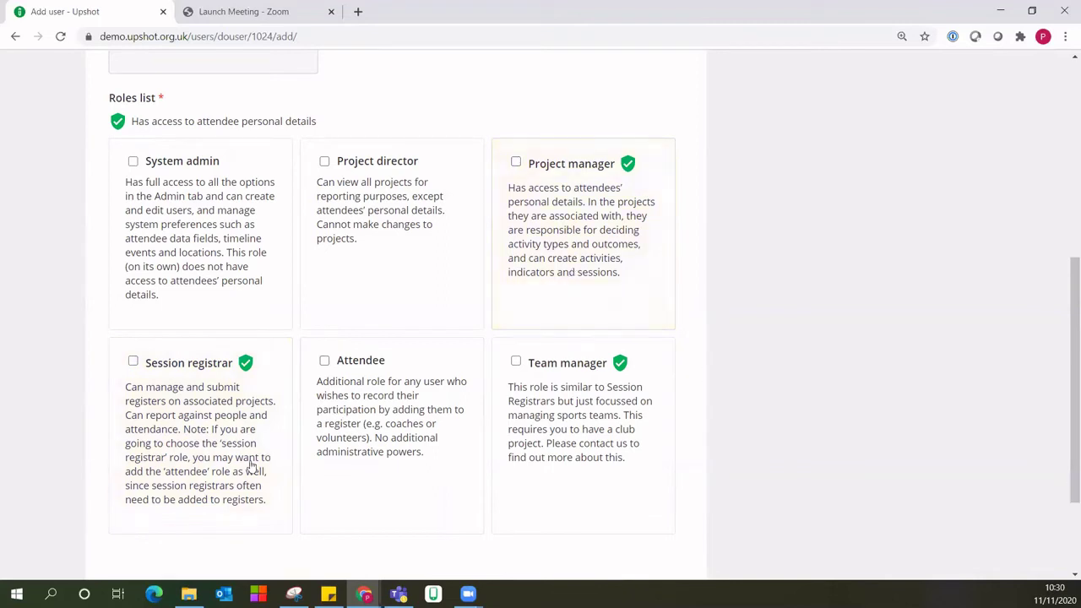
click(375, 466)
click(381, 479)
- Assign both the Project manager and Session registrar roles to the new user
scroll(519, 421, down, 1)
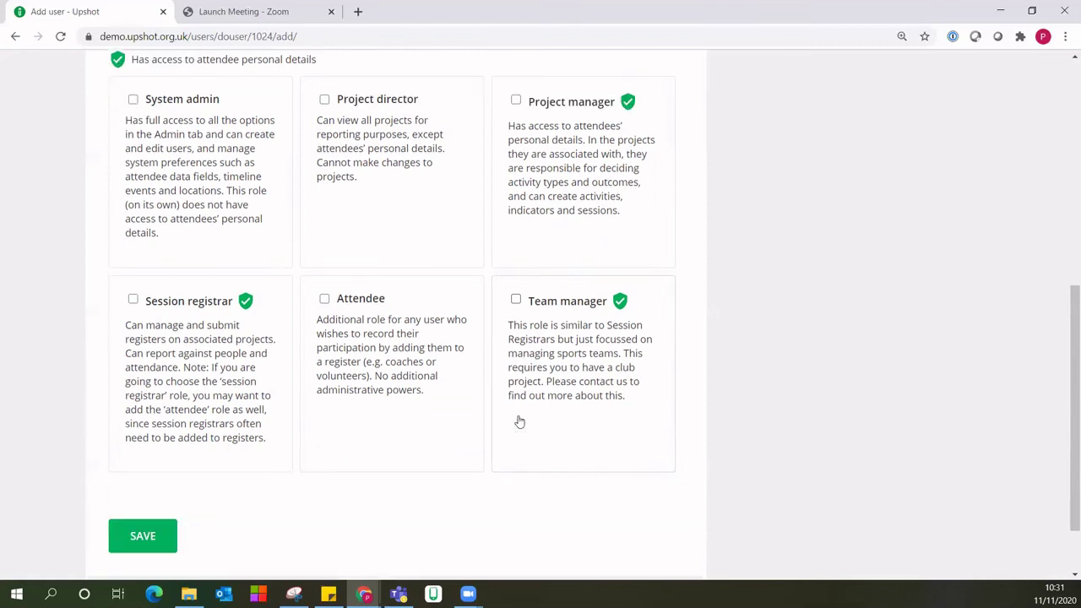
click(525, 196)
click(212, 313)
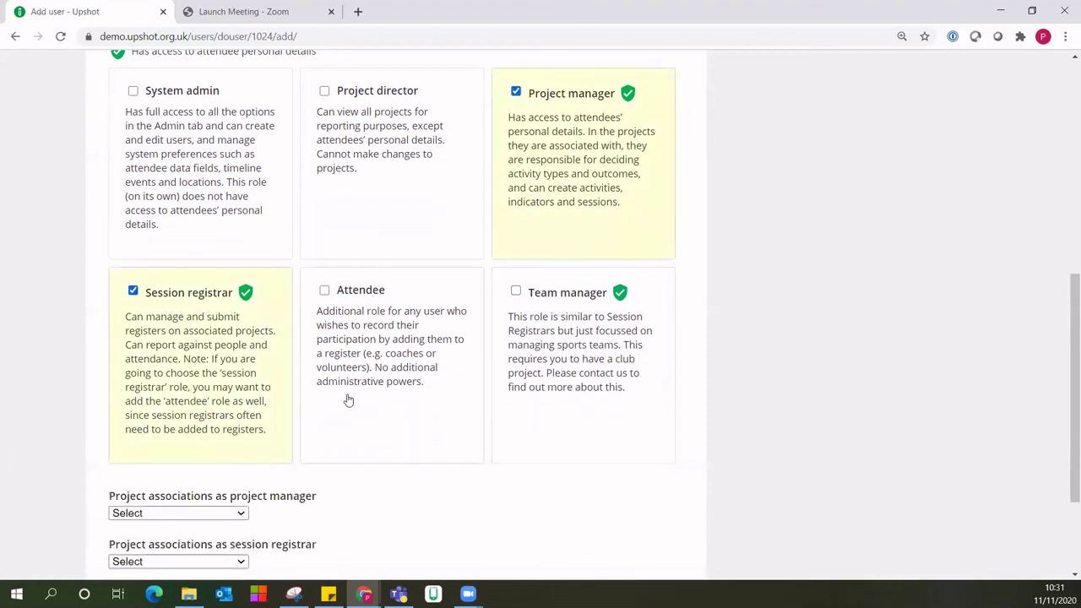
- Associate the new user with the Education & Employment project as project manager and with the Sport project as session registrar
scroll(273, 437, down, 1)
click(239, 442)
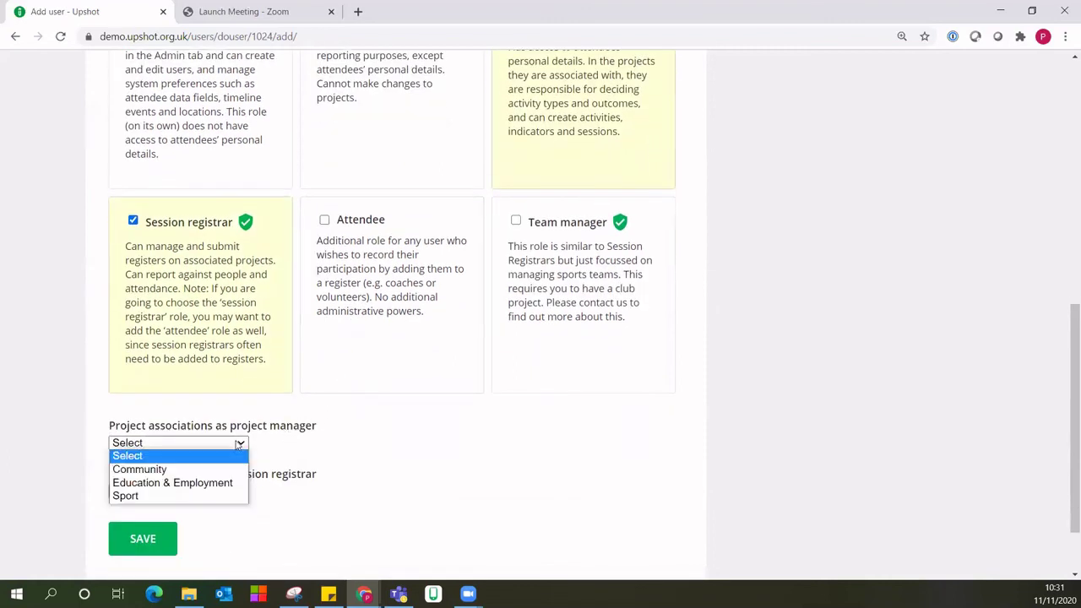
click(270, 444)
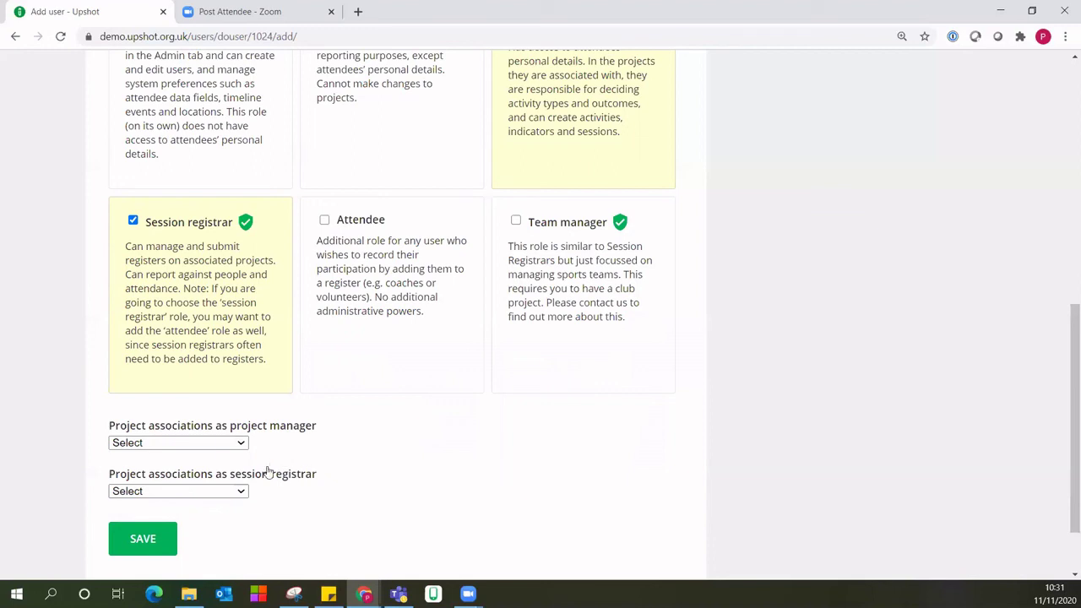
click(237, 447)
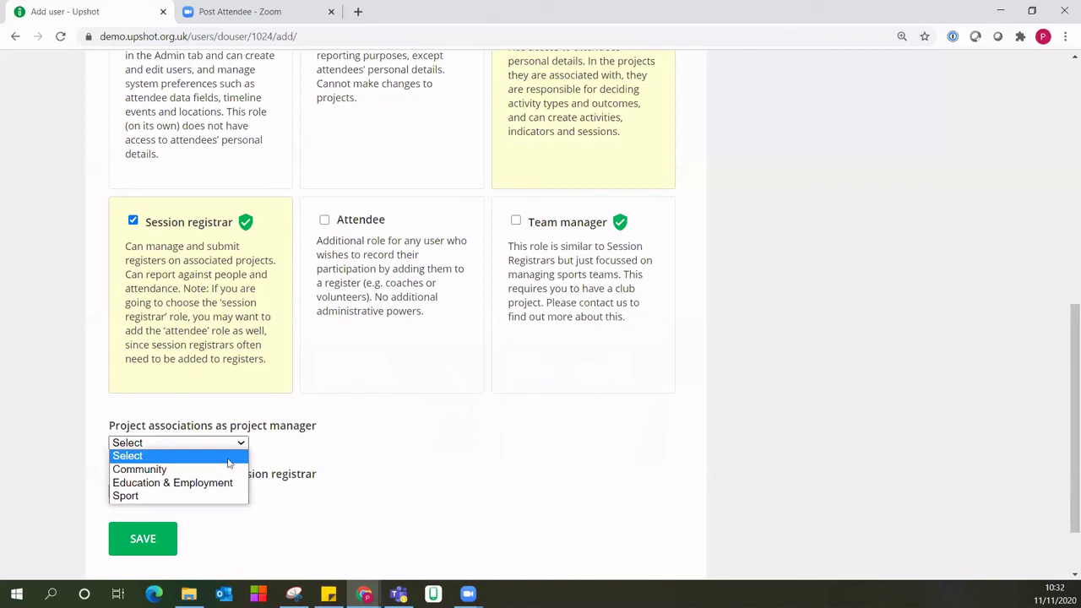
click(211, 484)
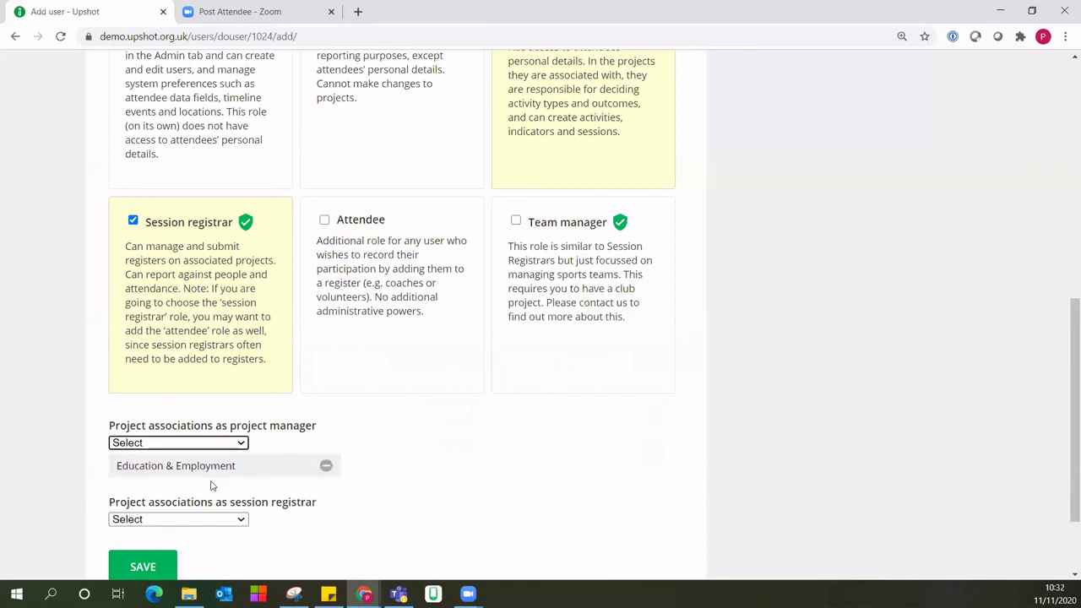
click(233, 519)
click(210, 504)
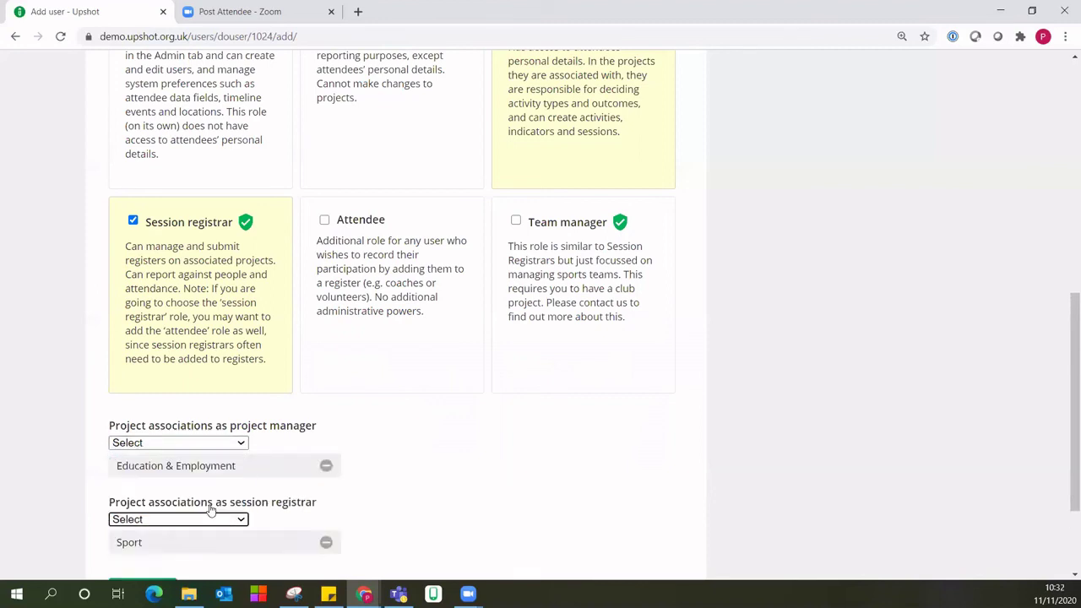